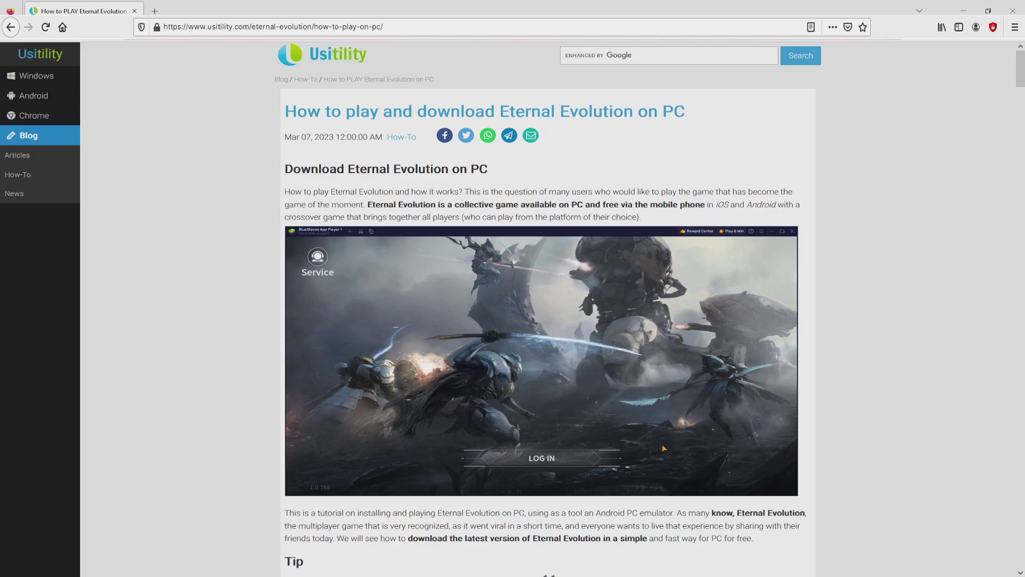
Follow the article's Eternal Evolution PC download link and start the download from the game's BlueStacks page.
scroll(548, 310, down, 4)
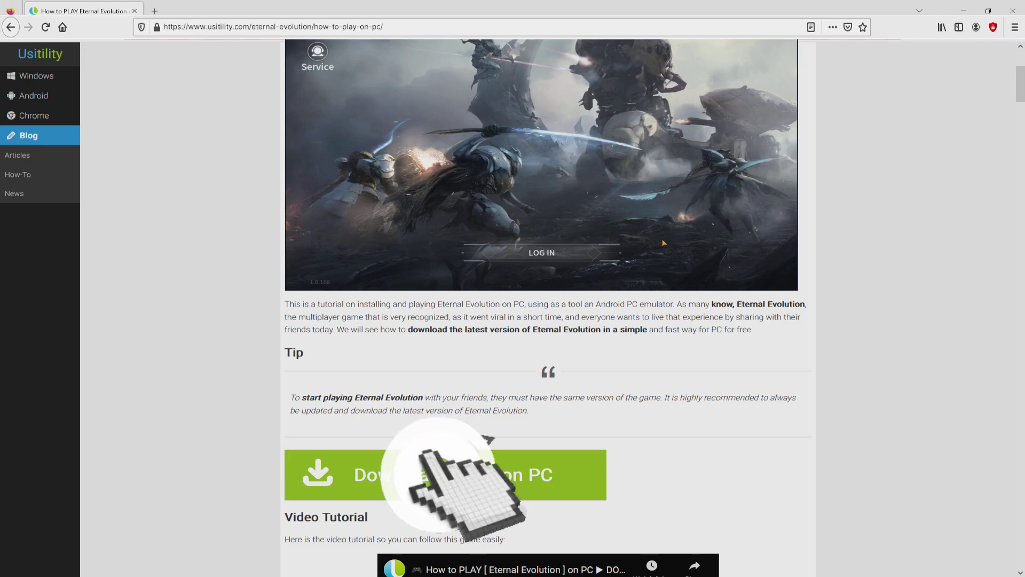
click(446, 475)
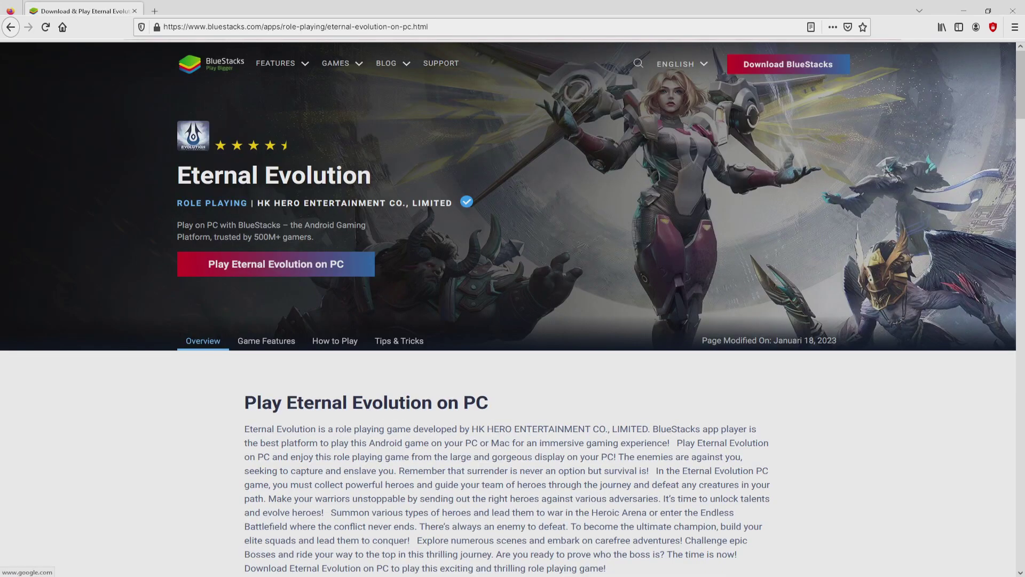
scroll(513, 310, down, 20)
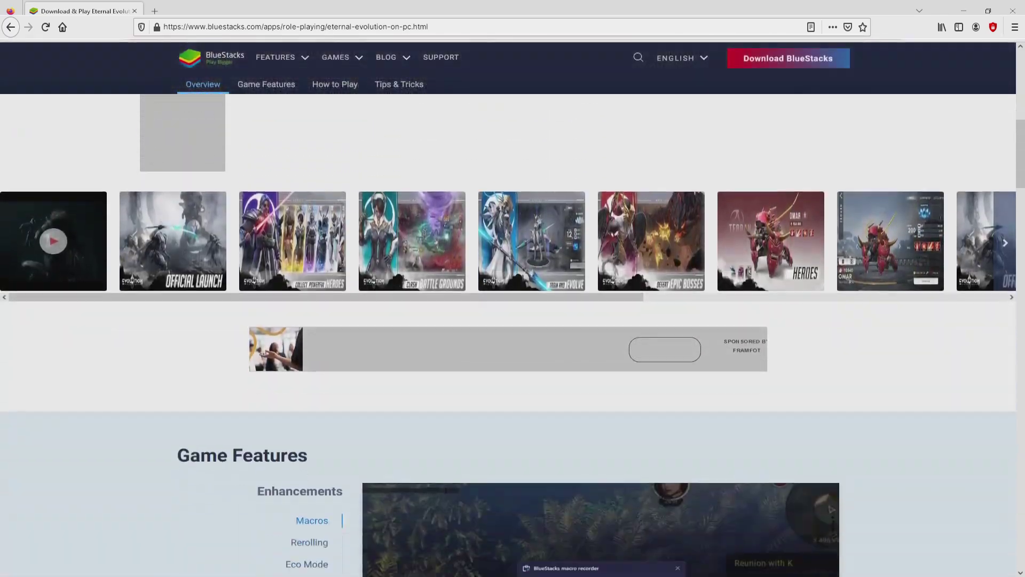
scroll(513, 321, up, 5)
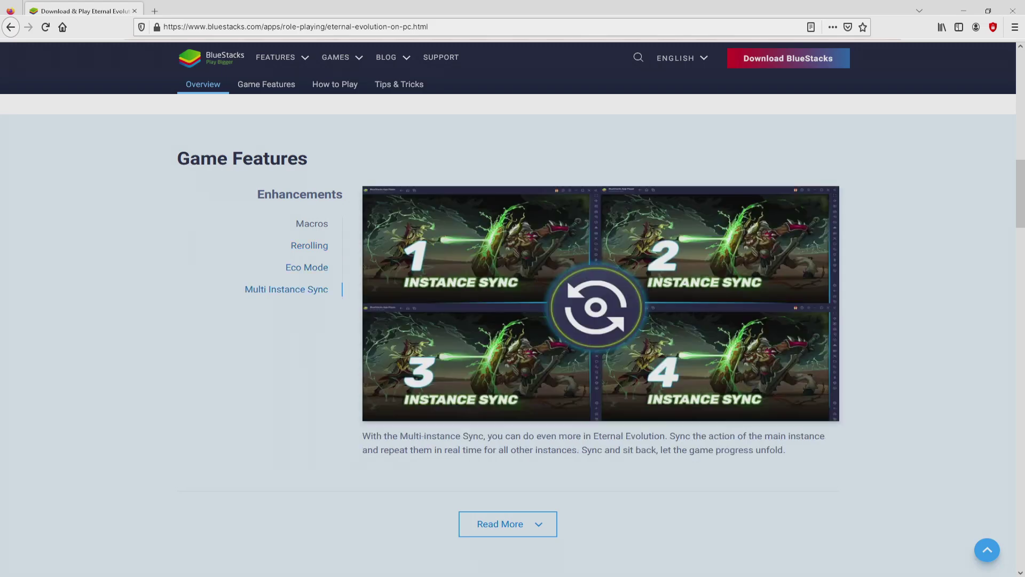
scroll(507, 320, up, 15)
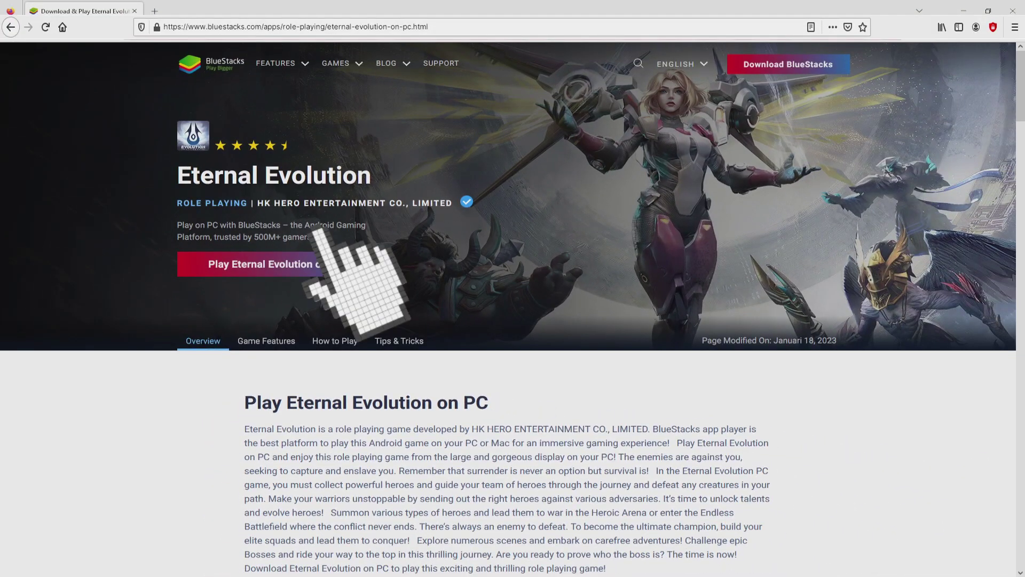
click(299, 264)
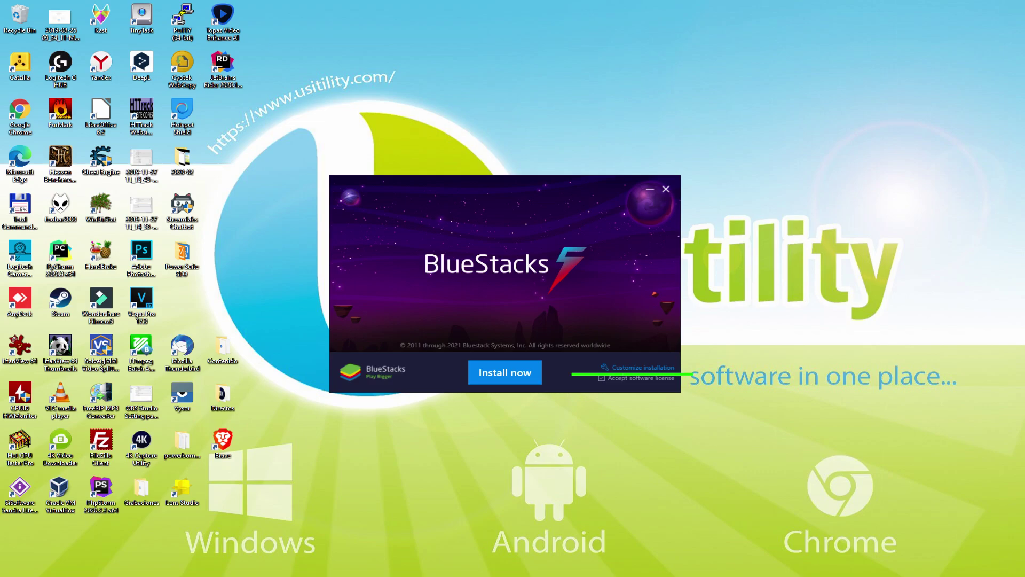
Check the custom installation's data path, return without changing it, and start the BlueStacks installation.
click(633, 367)
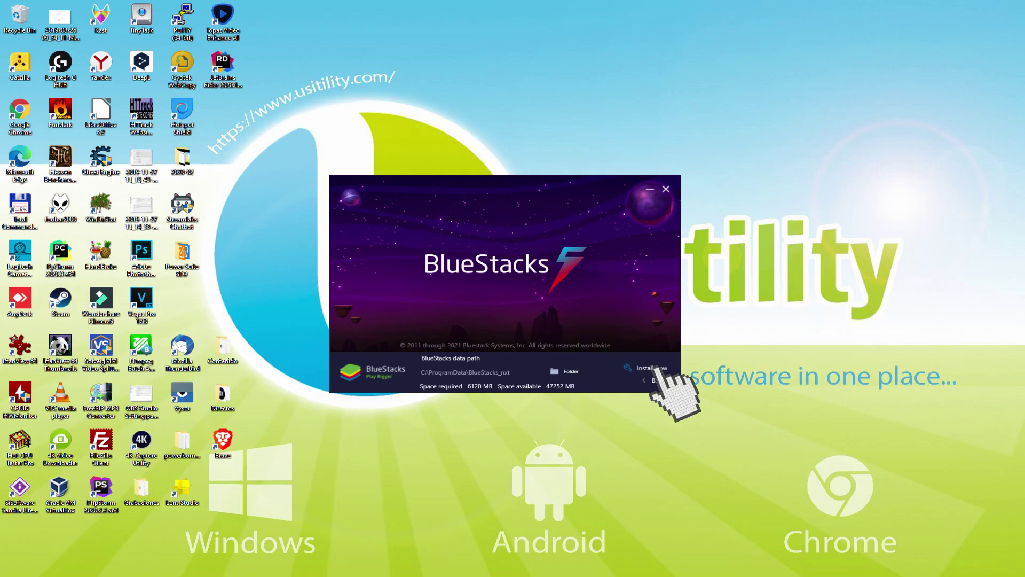
click(648, 380)
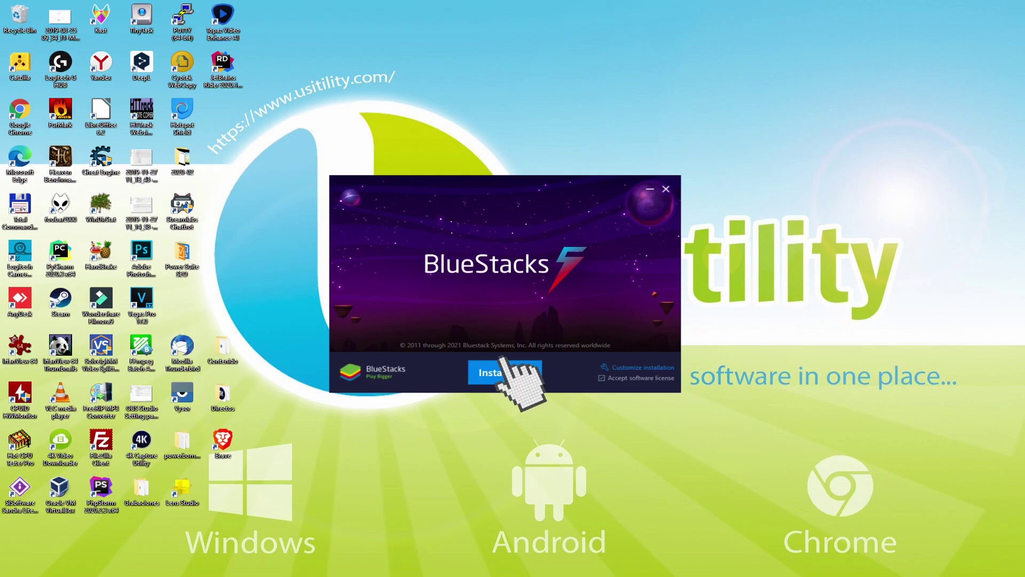
click(502, 372)
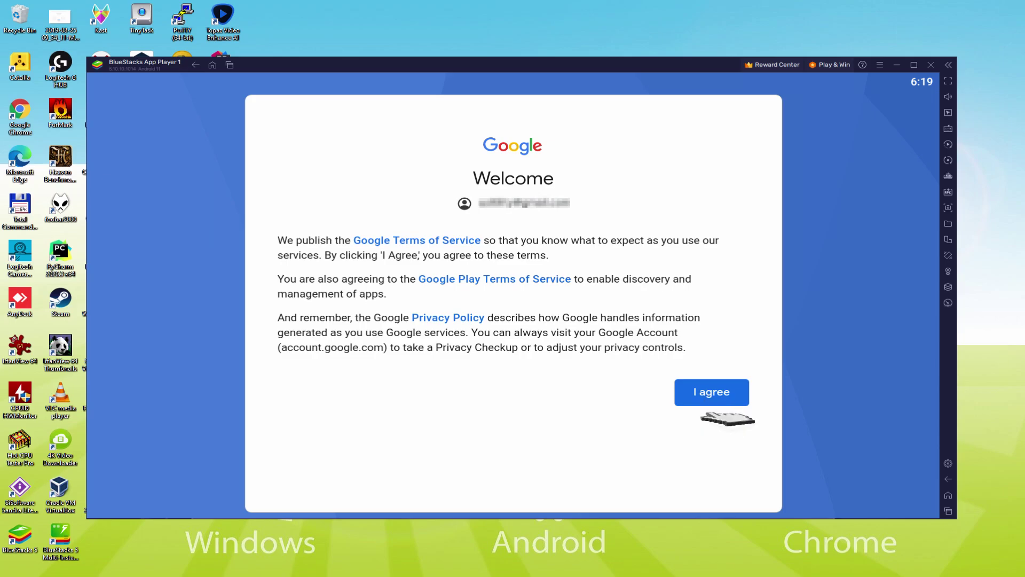
Agree to the Google terms and accept the Google services with Google Drive backup turned off.
click(710, 394)
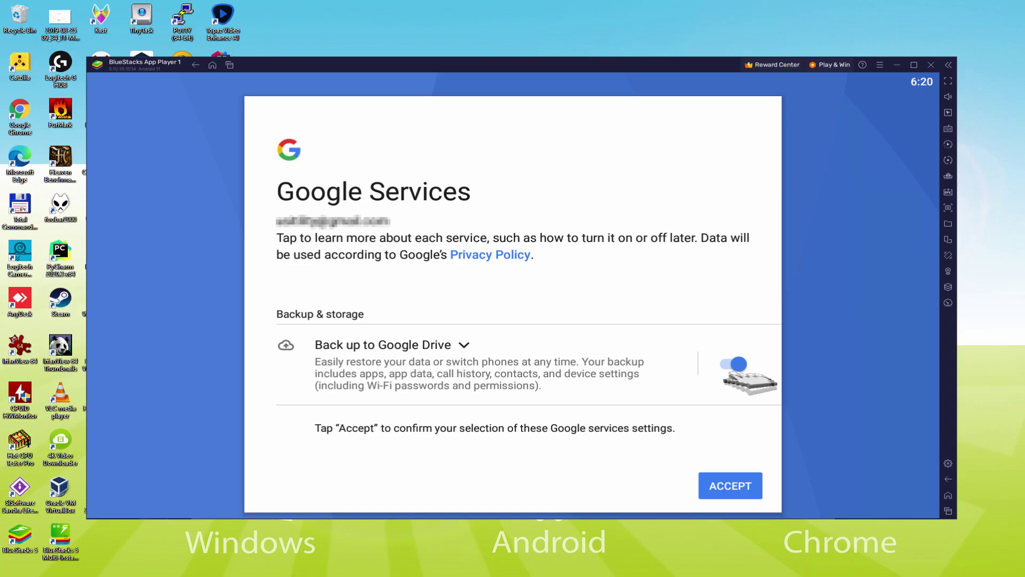
click(733, 364)
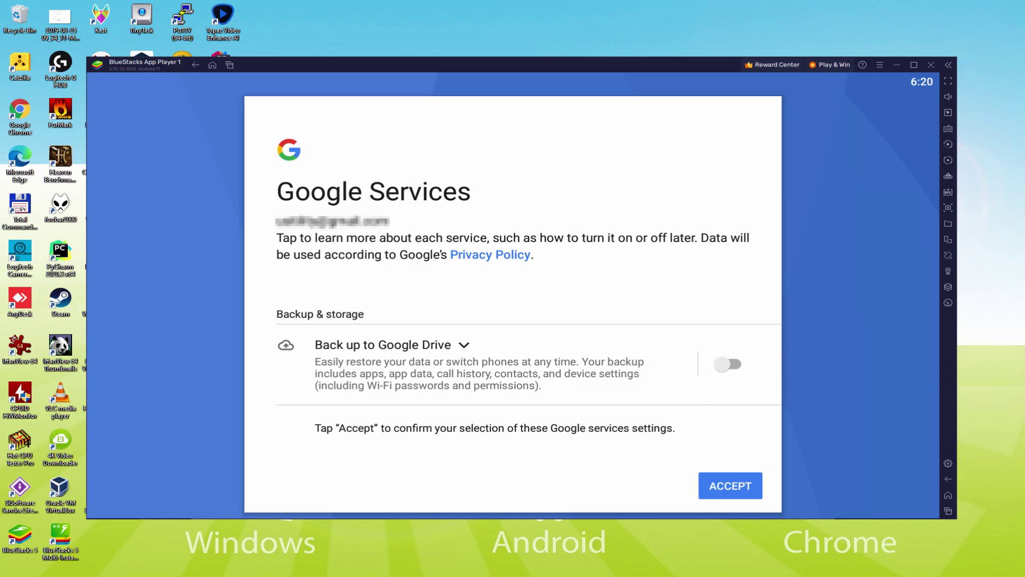
click(730, 486)
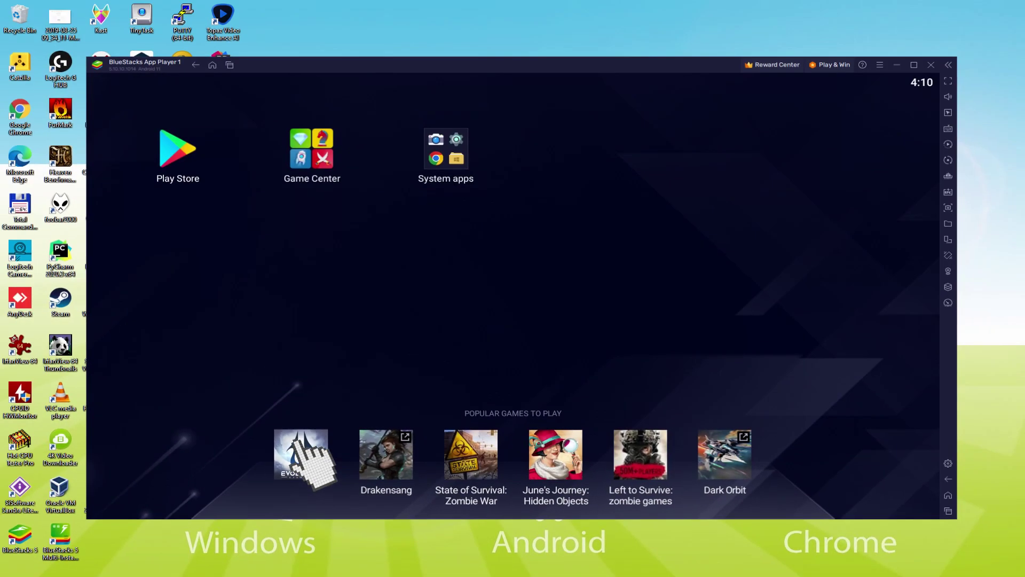
Install Eternal Evolution from its Play Store page and launch it from the emulator's home screen.
click(309, 225)
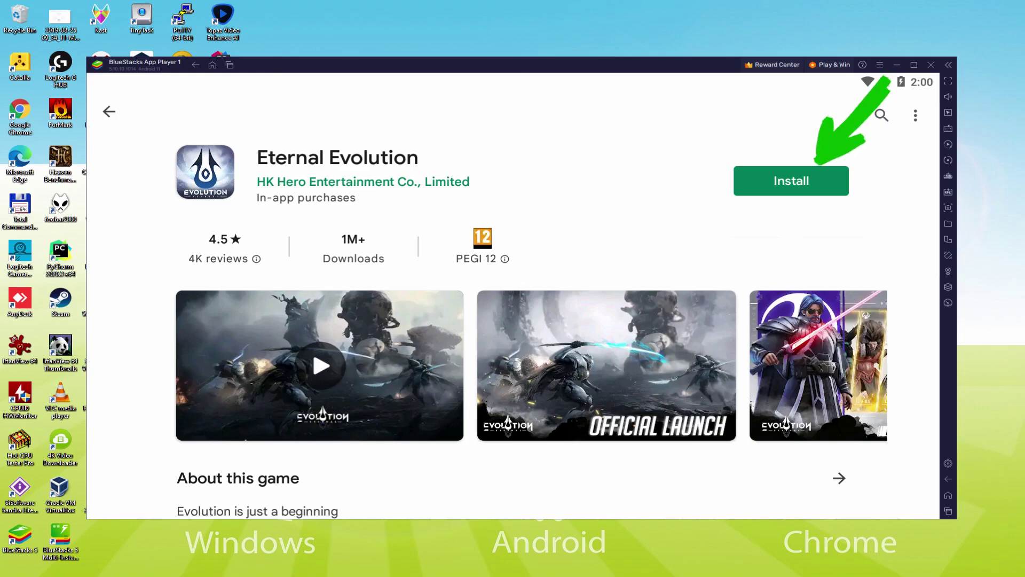
click(817, 176)
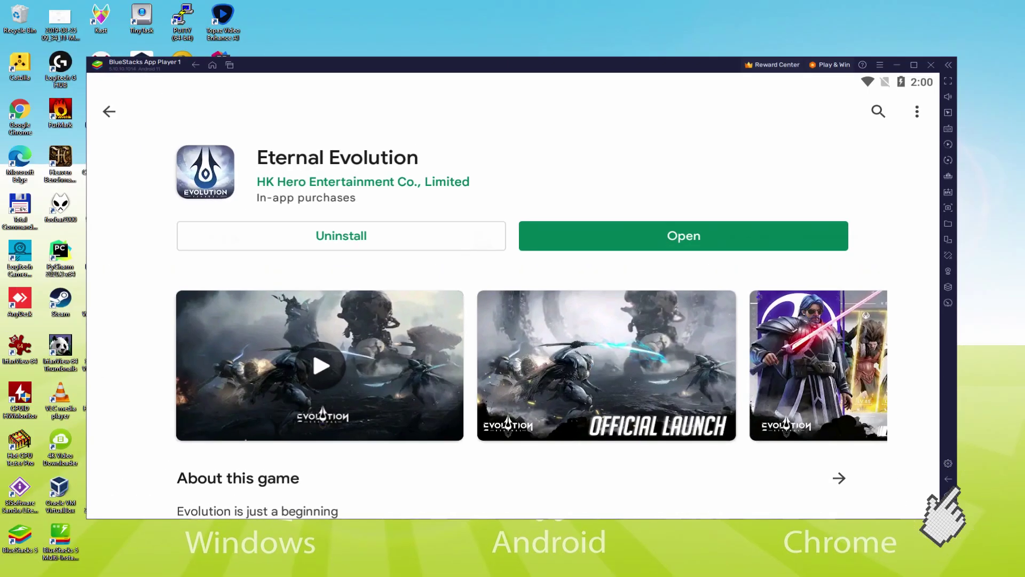
click(948, 495)
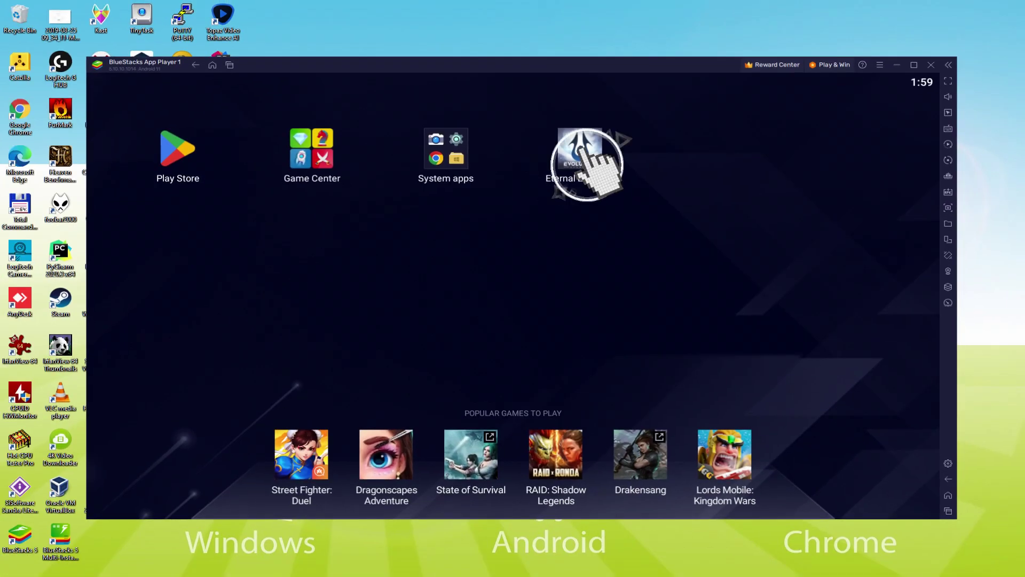
click(582, 152)
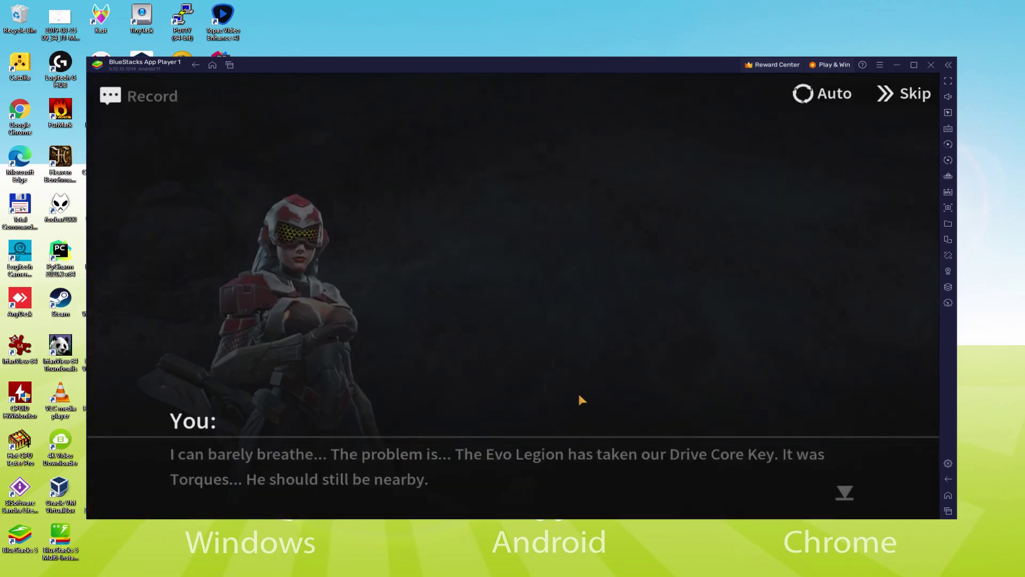
Advance through the intro story dialogues and activate Crete's Ground Fissure skill in the boss battle.
click(580, 396)
click(611, 402)
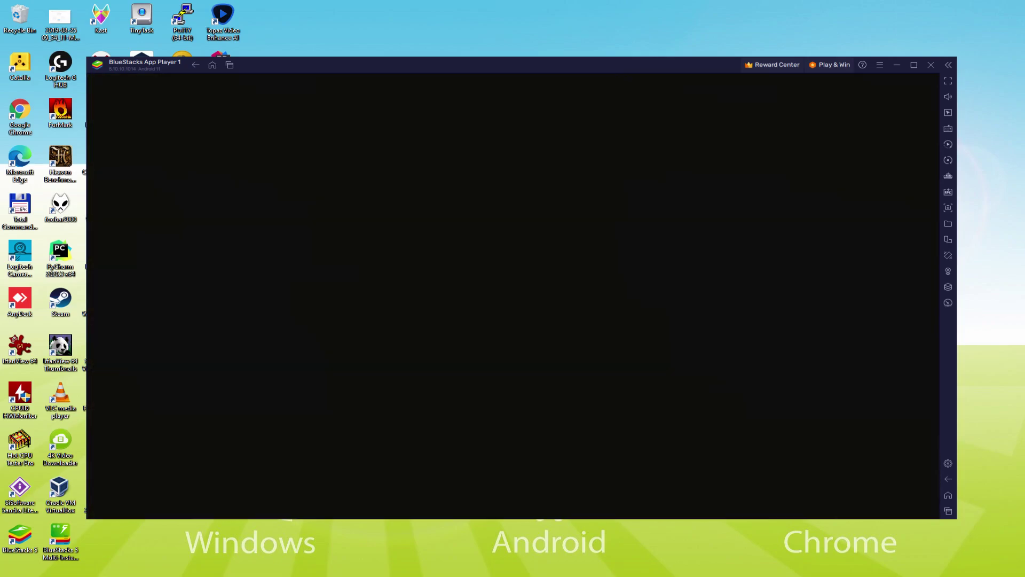
click(652, 481)
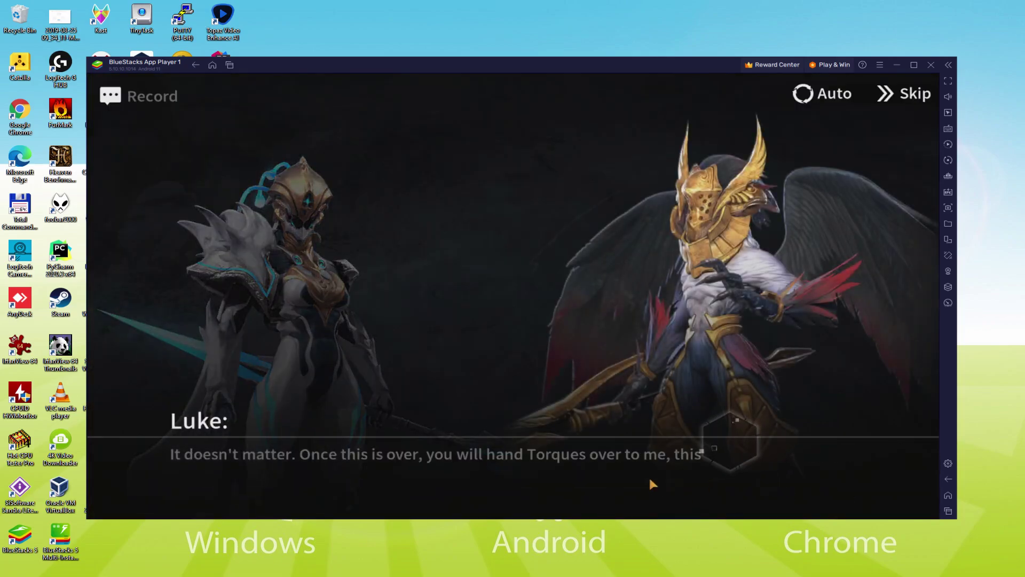
click(625, 459)
click(626, 464)
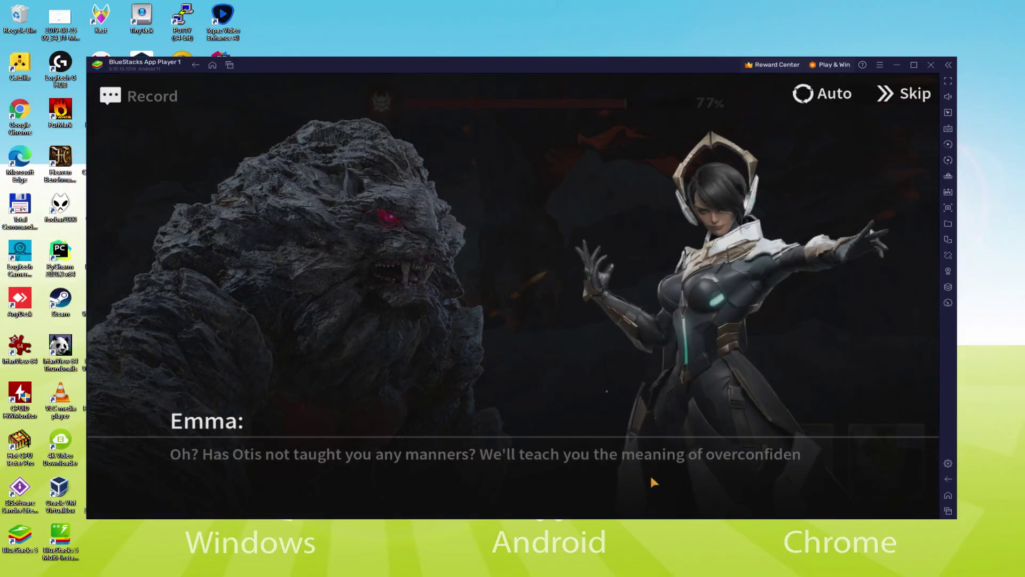
click(696, 464)
click(695, 463)
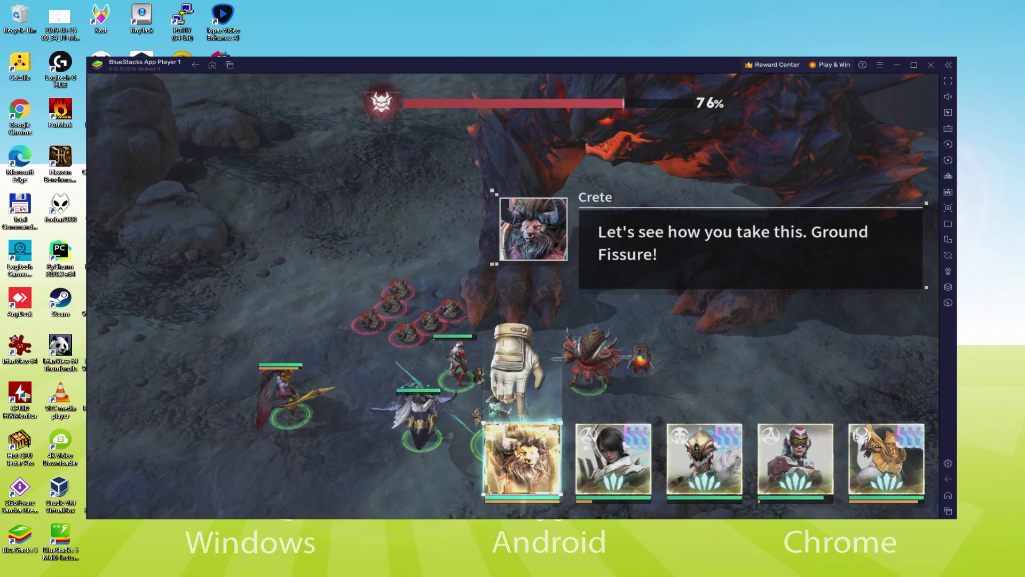
click(523, 460)
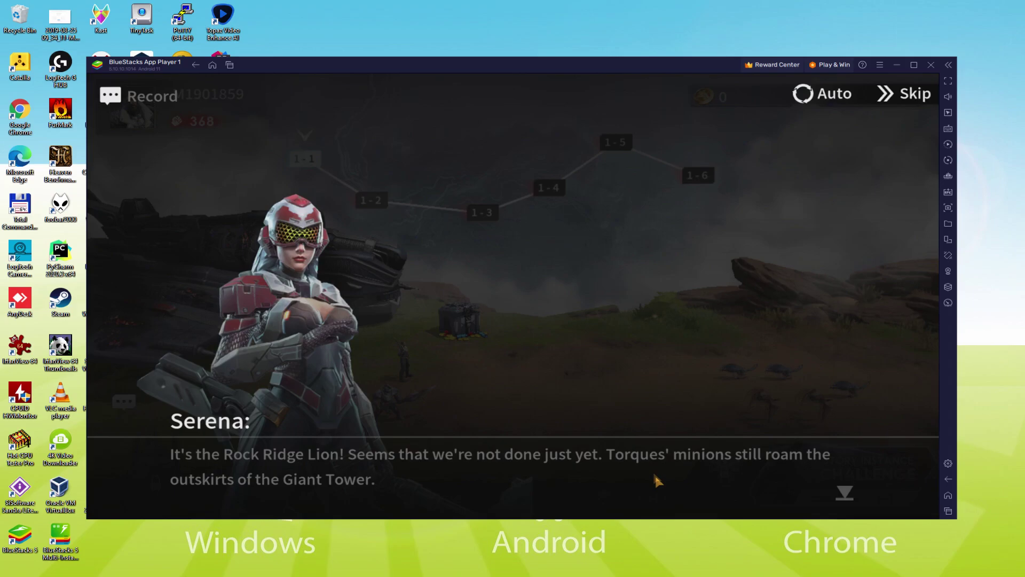
Advance past Serena's dialogue, then deploy both available heroes in story stage 1-1 and start the challenge.
click(658, 481)
click(649, 468)
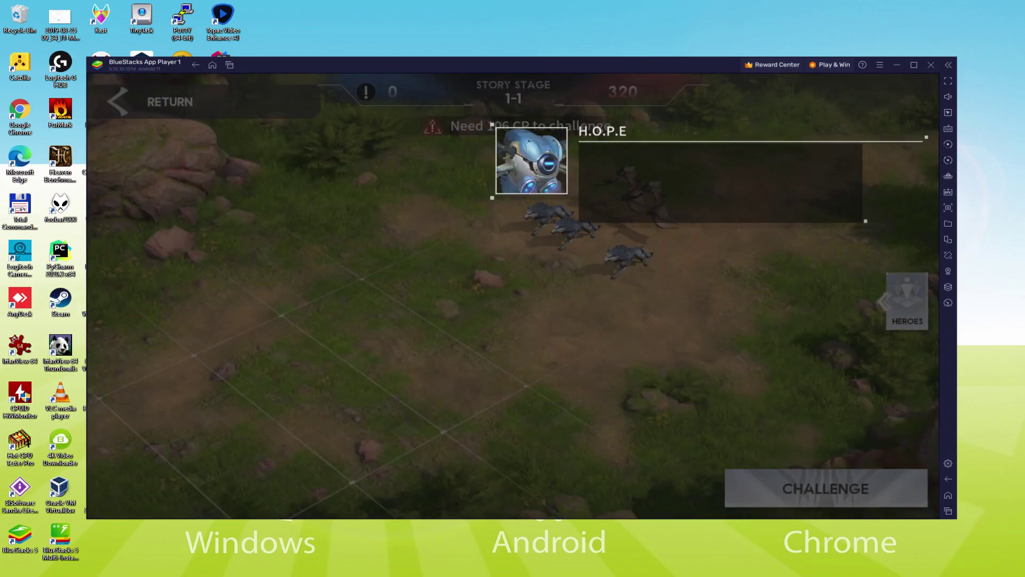
click(906, 304)
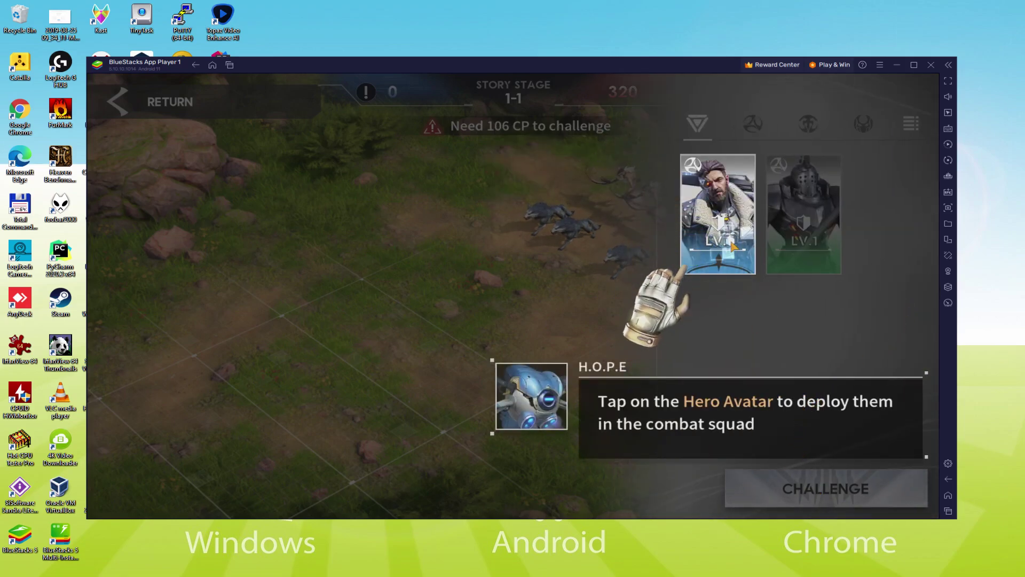
click(718, 230)
click(811, 270)
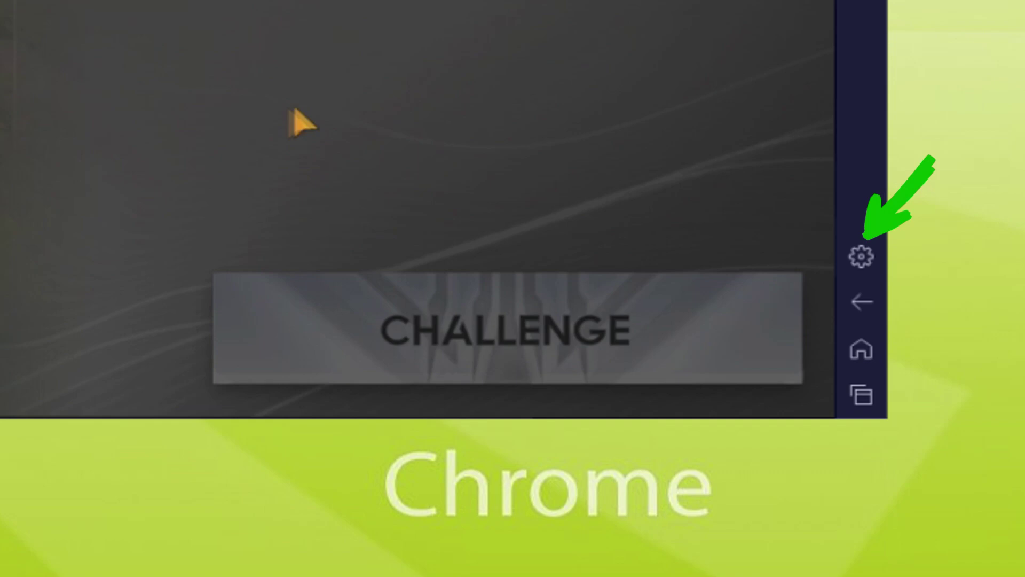
click(505, 304)
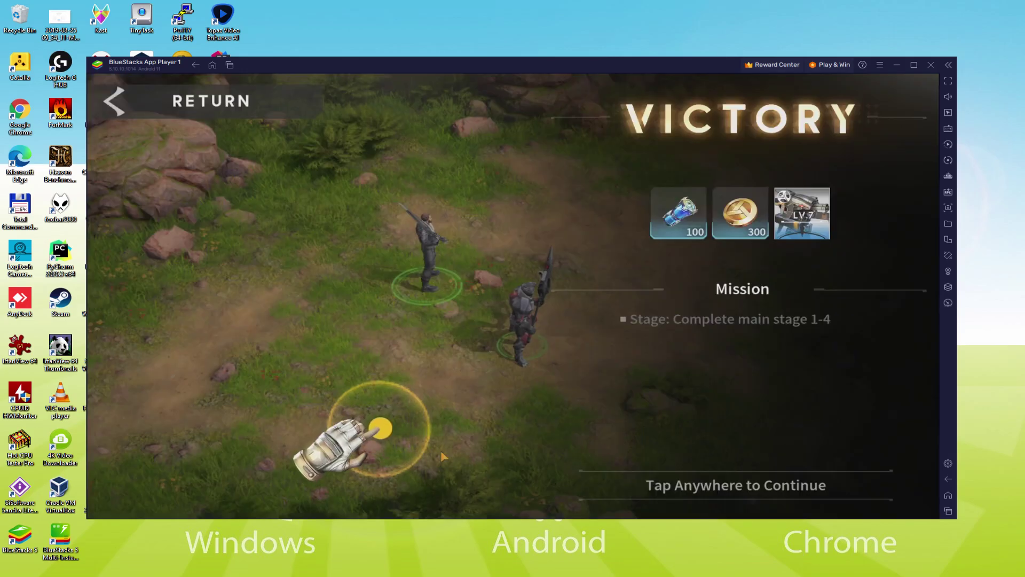
Continue past the victory and new hero screens and open the chapter 1-2 story challenge.
click(379, 432)
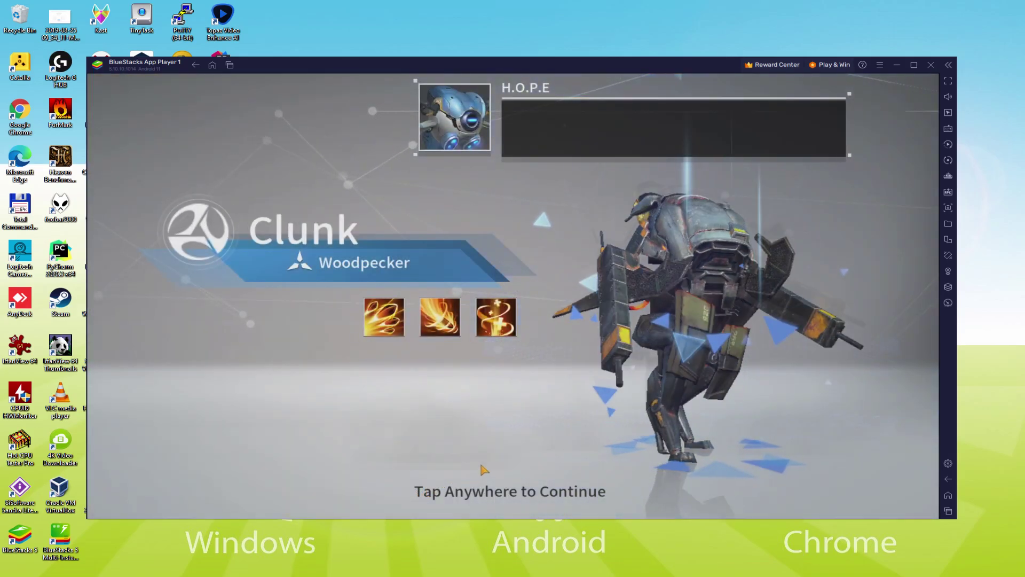
click(502, 491)
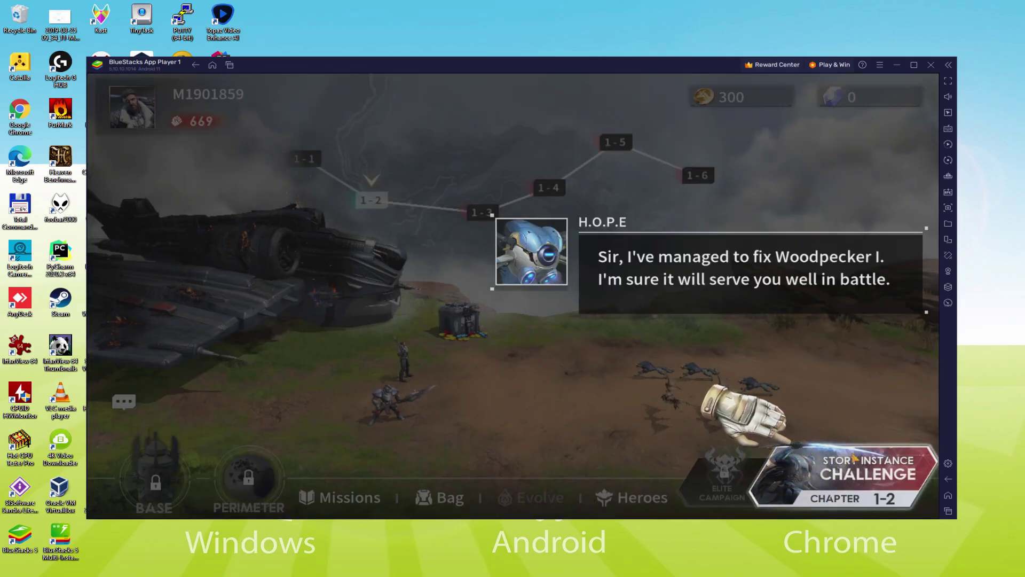
click(851, 486)
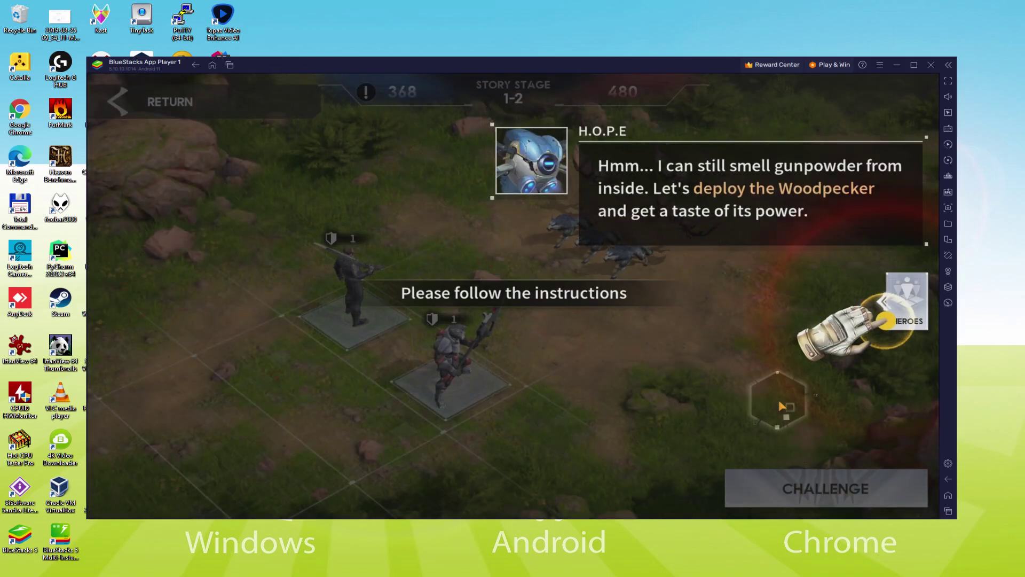
Deploy Woodpecker in the middle row for stage 1-2 and use its energy skill in the battle.
click(908, 302)
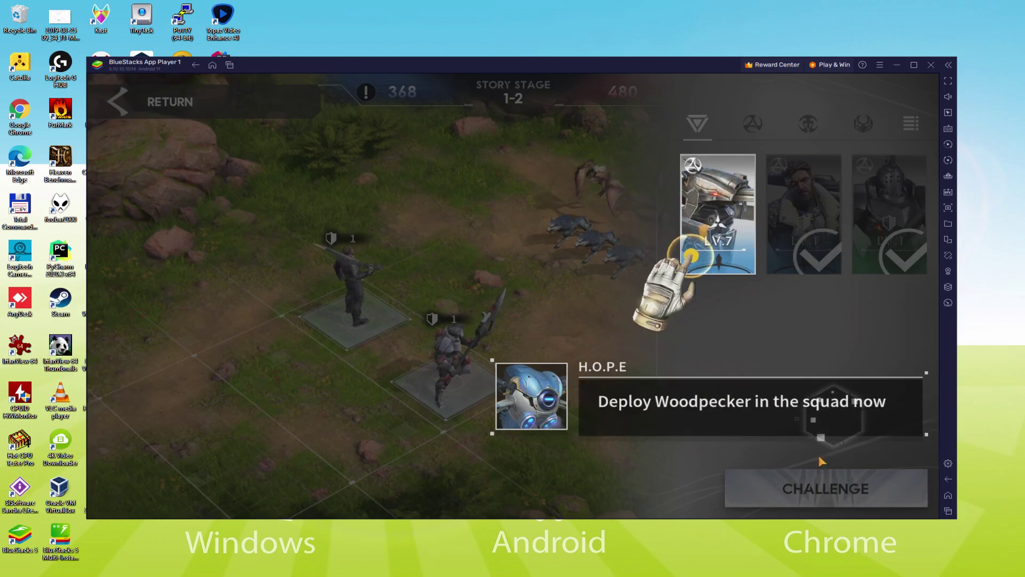
click(710, 247)
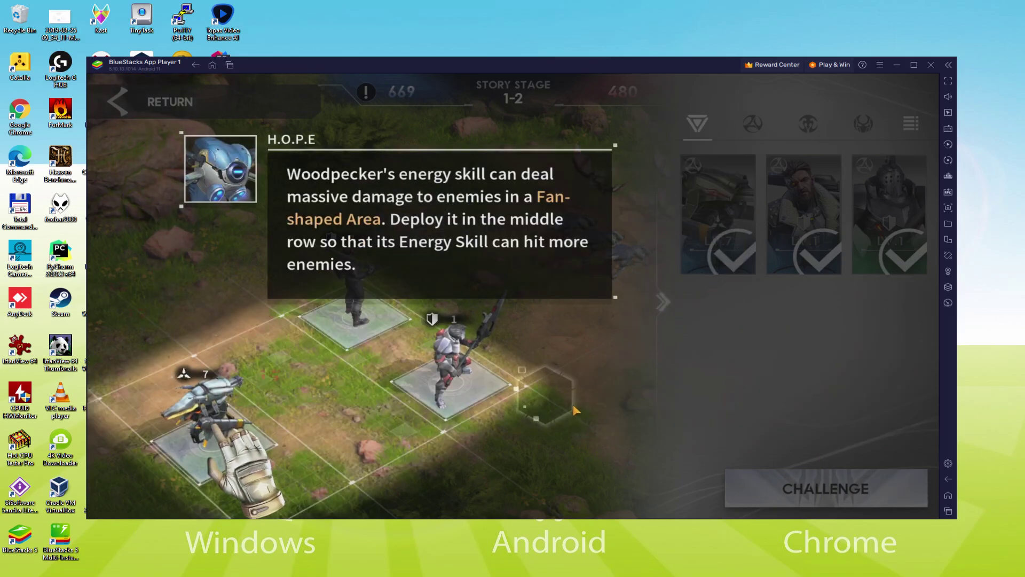
drag(208, 414, 312, 374)
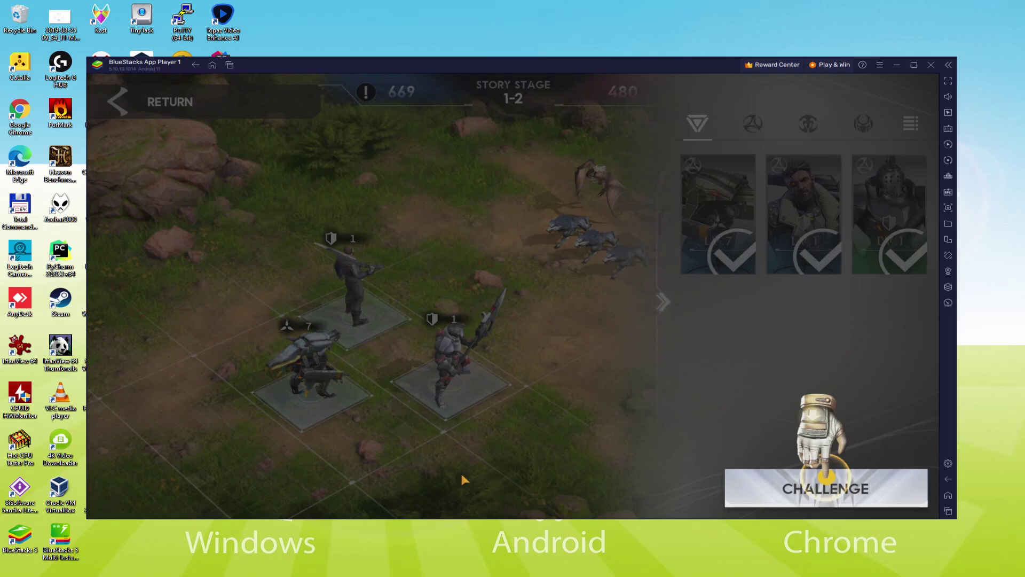
click(803, 494)
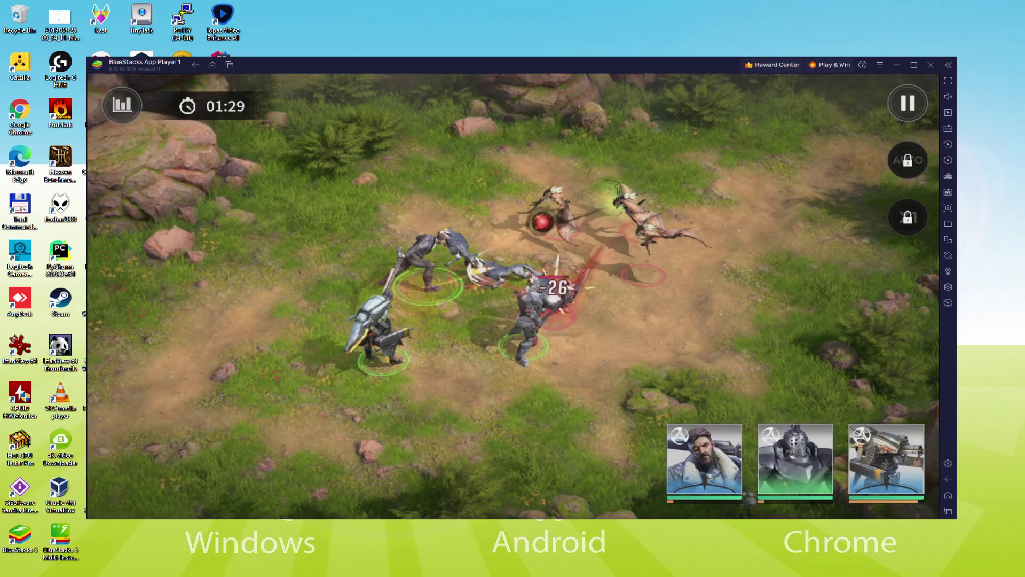
click(886, 459)
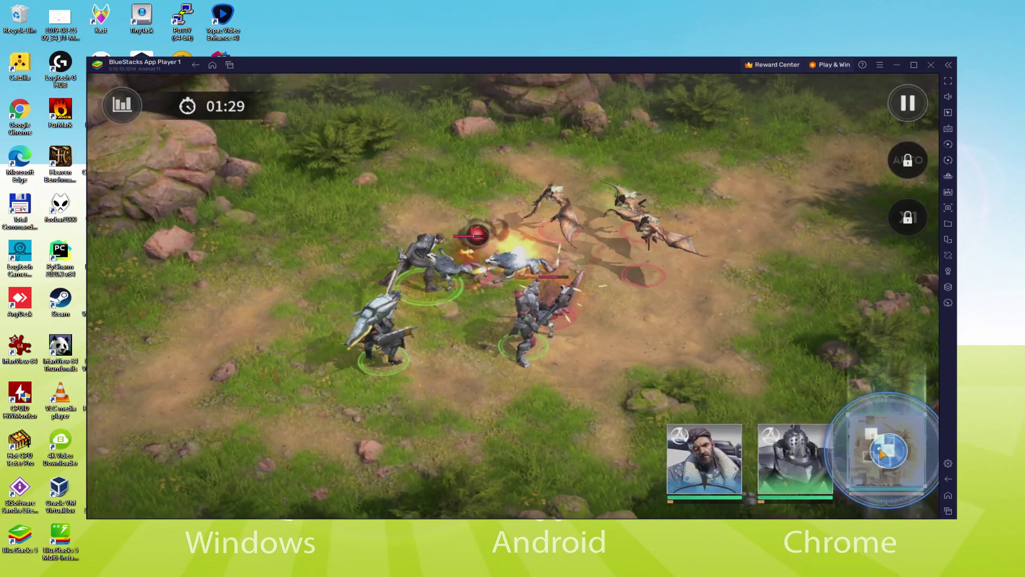